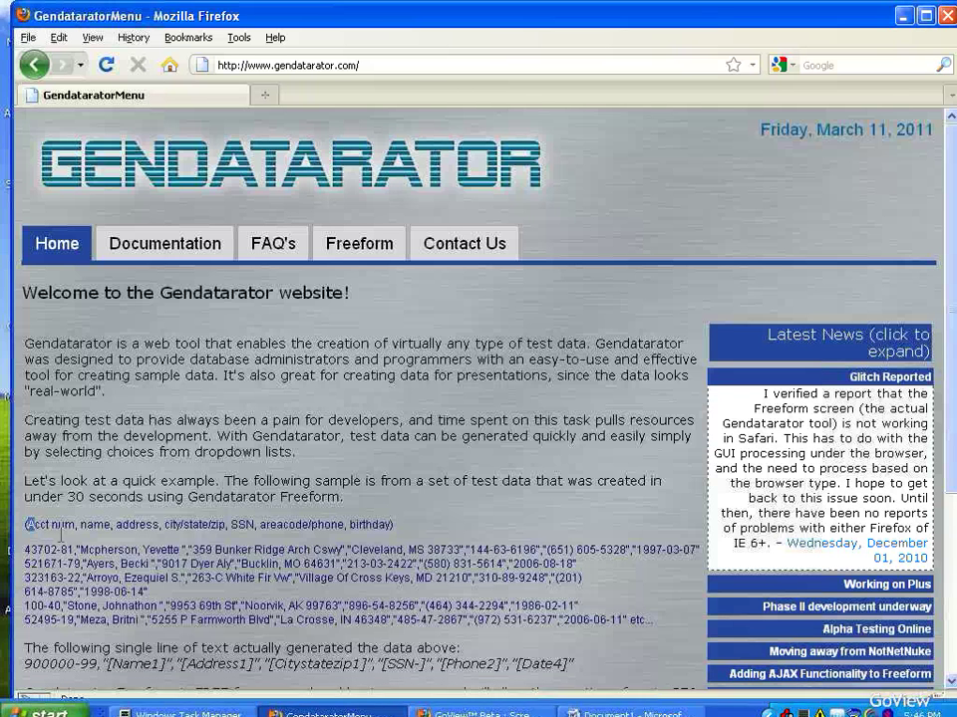
Examine the home page's sample: the field list, the generated records and the token line that produced them
drag(27, 525, 395, 527)
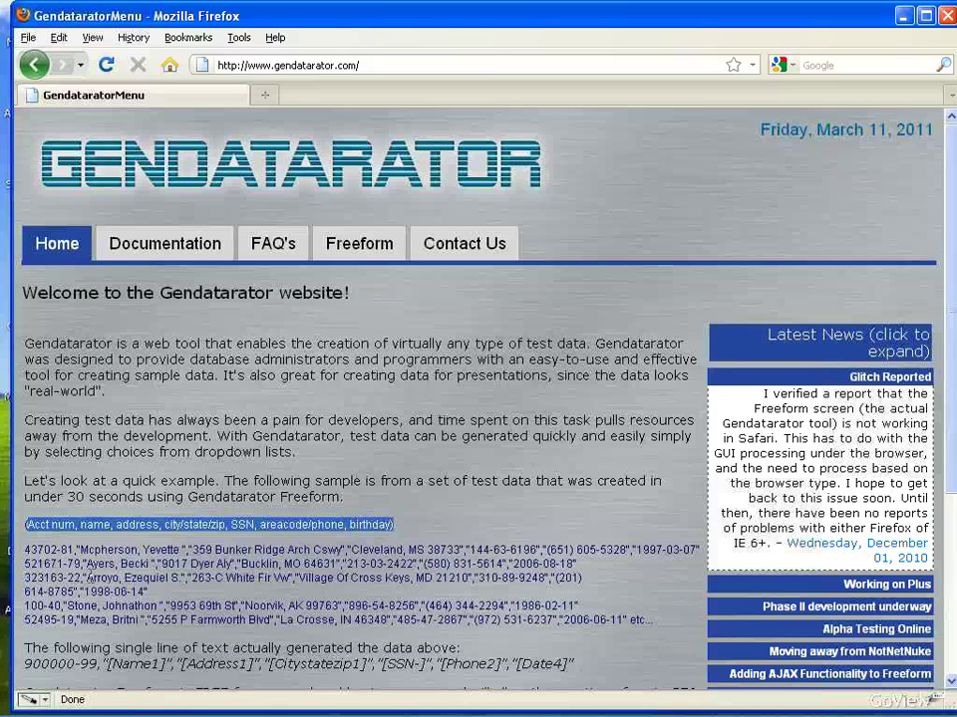
click(71, 570)
drag(26, 551, 695, 641)
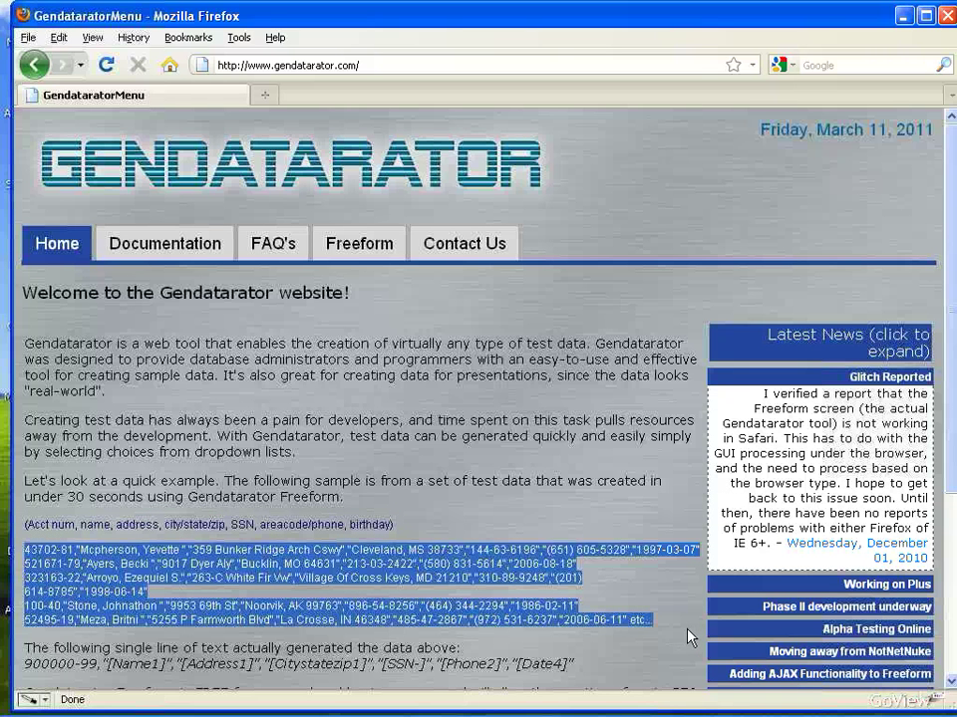
click(35, 674)
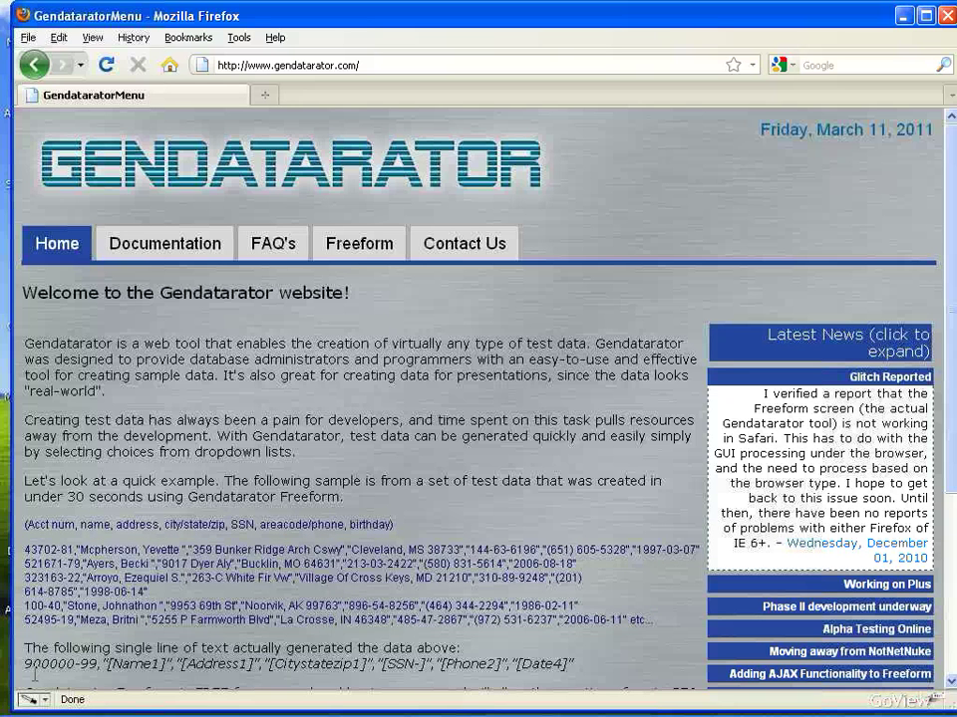
drag(26, 663, 576, 666)
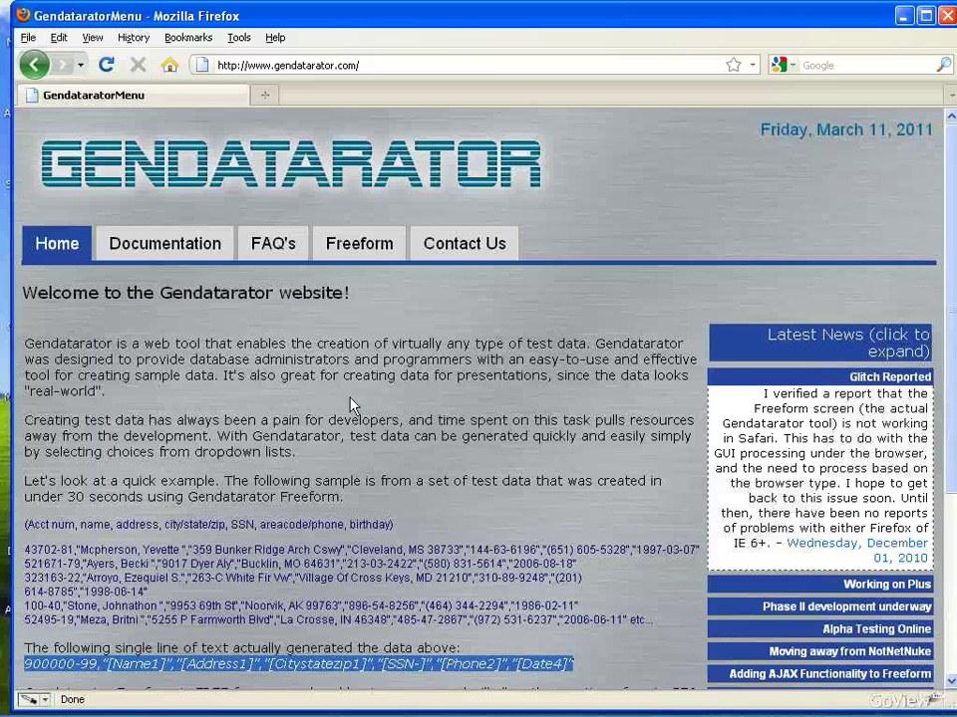
click(319, 373)
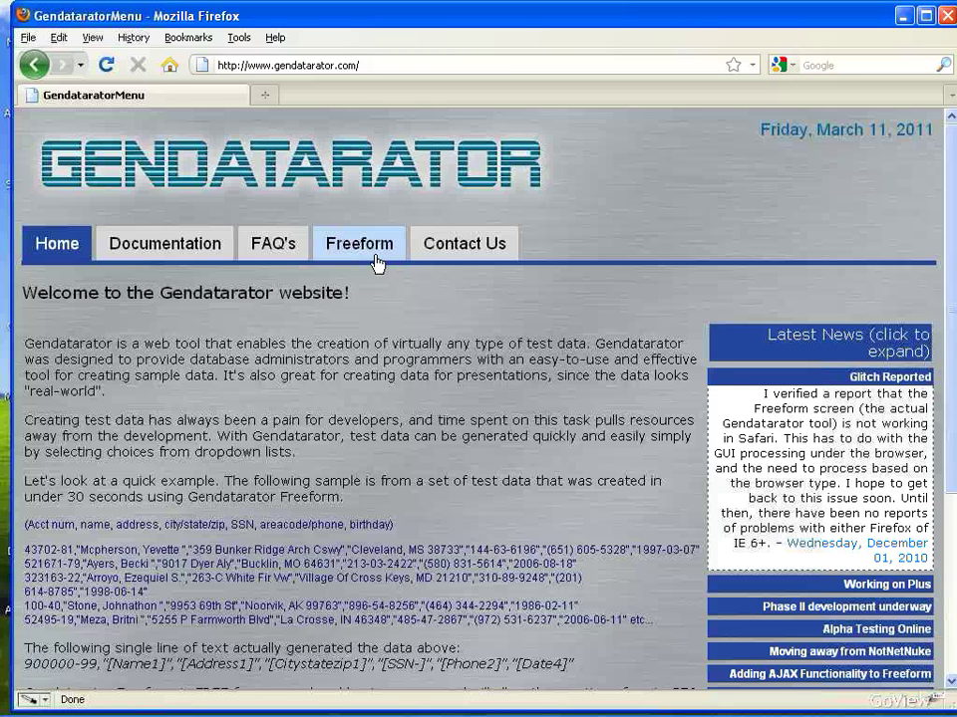
View the site's Documentation, FAQ's and Contact Us pages
click(167, 249)
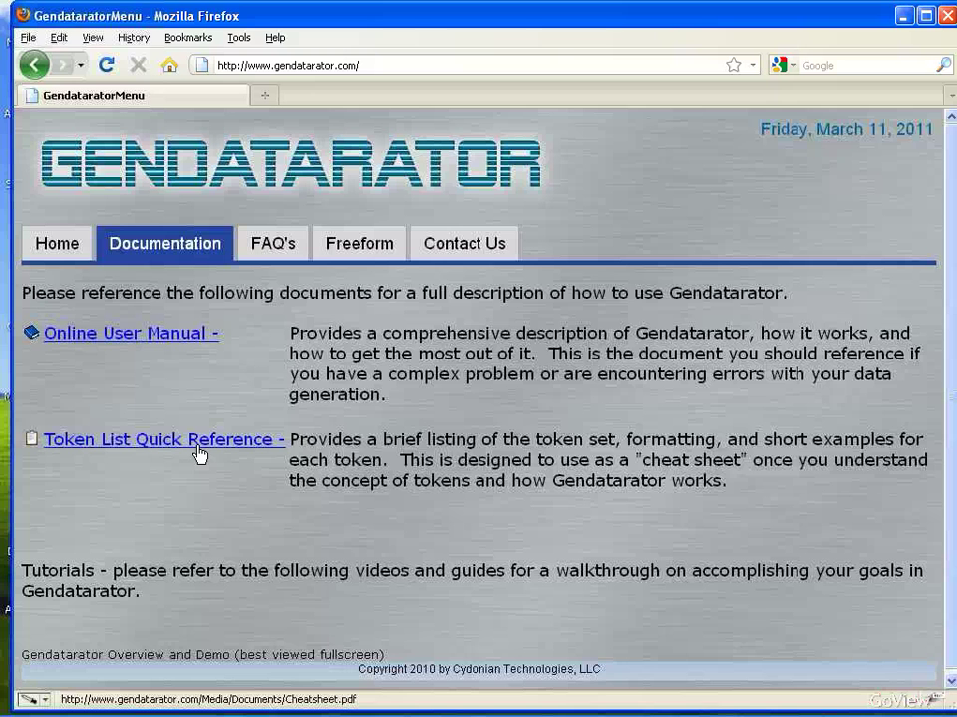
click(289, 251)
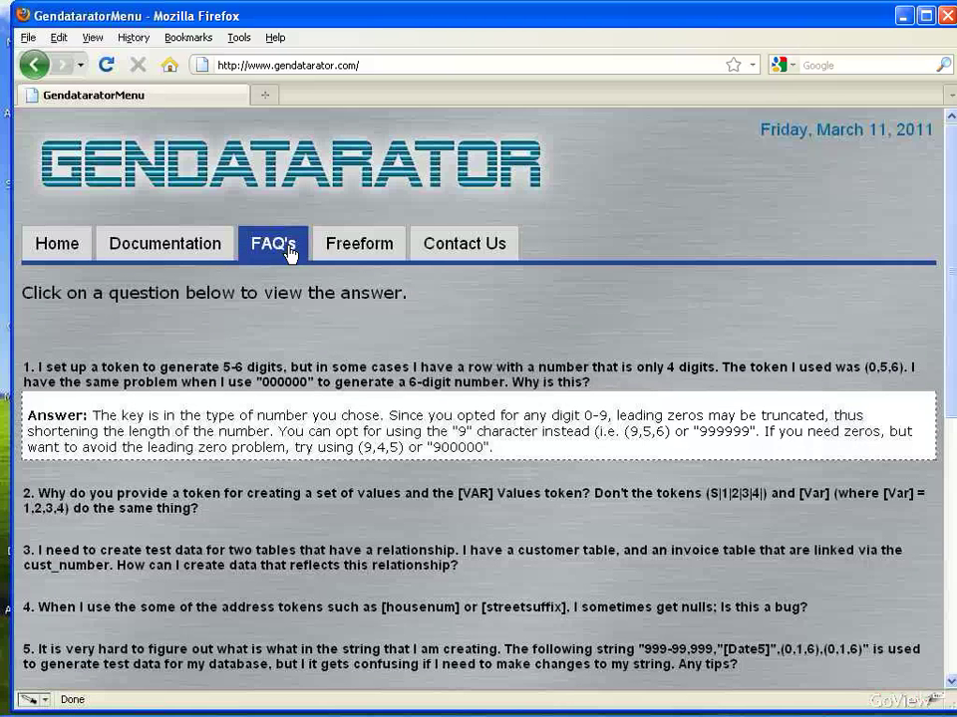
click(488, 256)
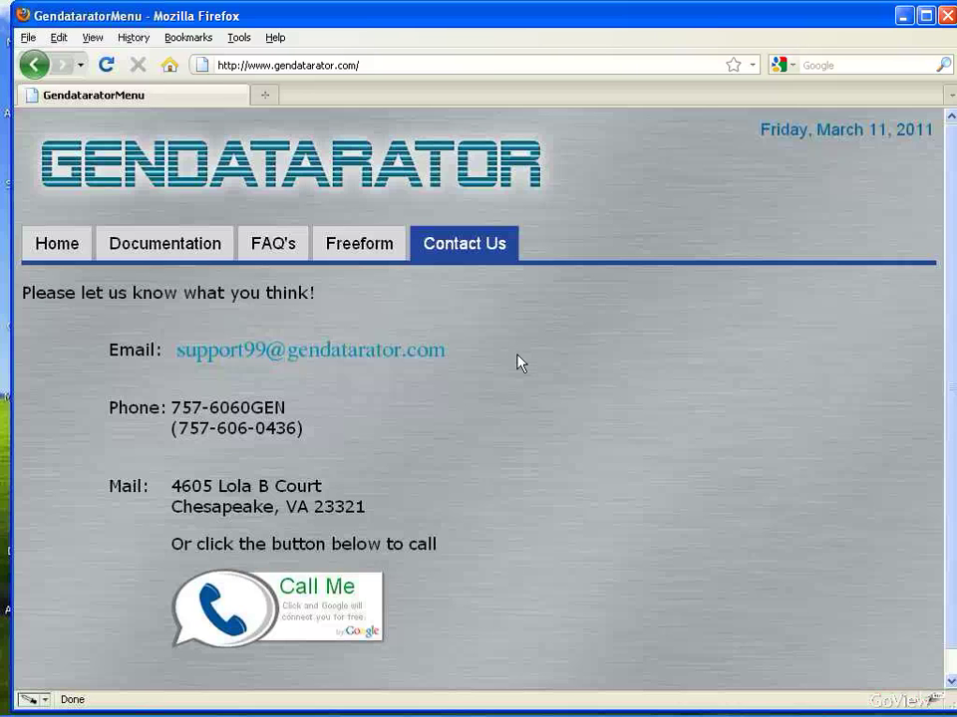
On the Freeform page, insert the Common full-name token [Name1], first name first, into the token list, followed by a comma
click(375, 255)
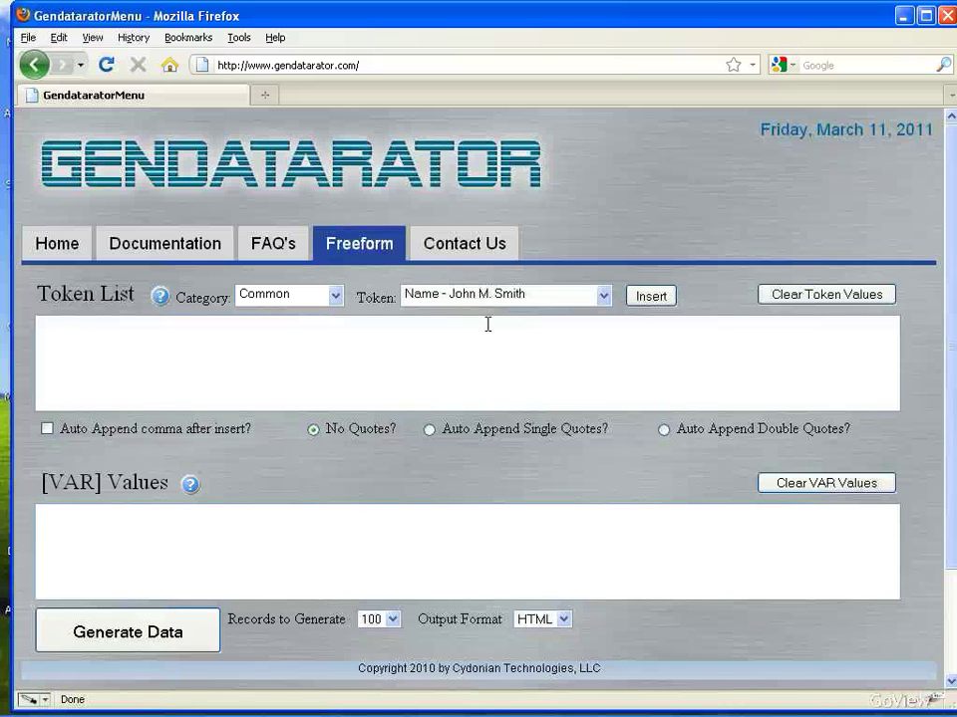
click(73, 341)
click(611, 301)
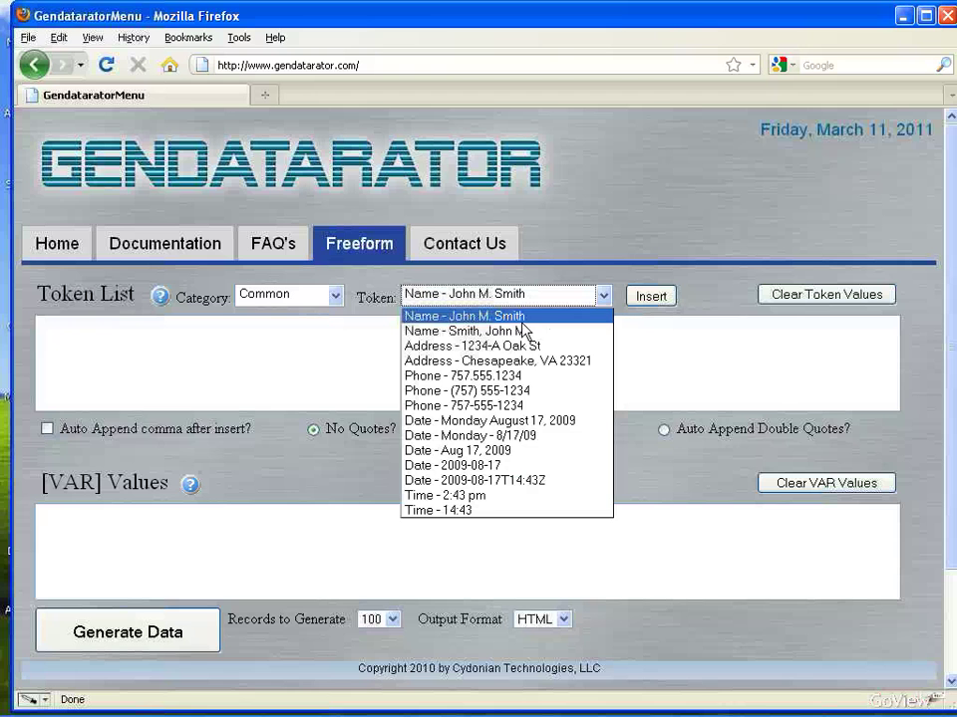
click(519, 321)
click(648, 299)
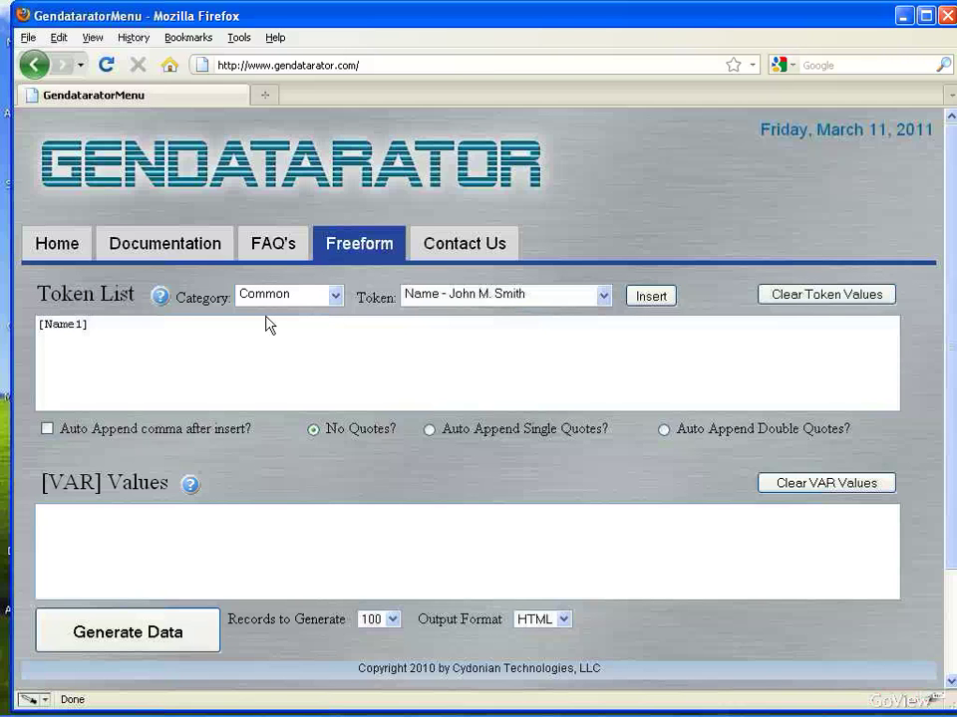
text(,)
Append the street address token [Address1] and the city, state and ZIP token [Citystatezip1] to the token list
click(603, 296)
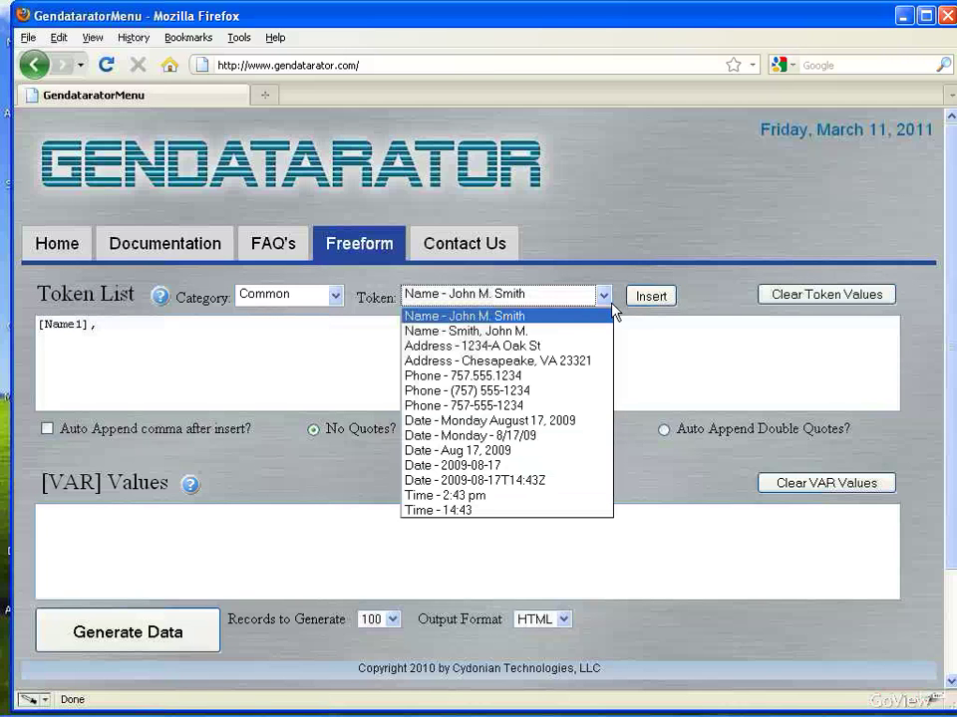
click(528, 346)
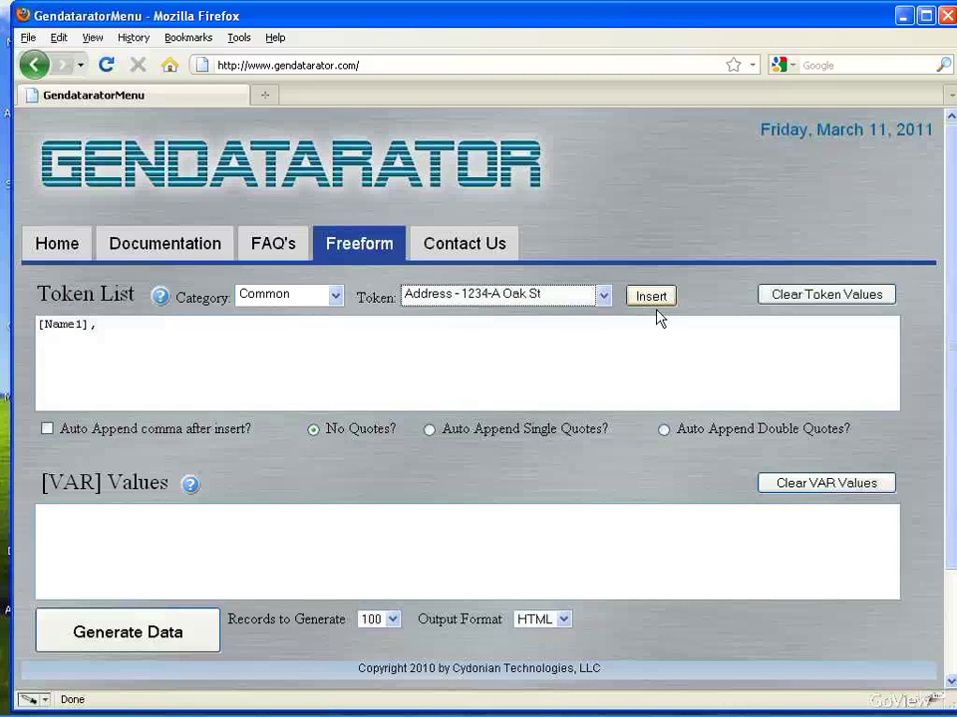
click(649, 299)
click(605, 297)
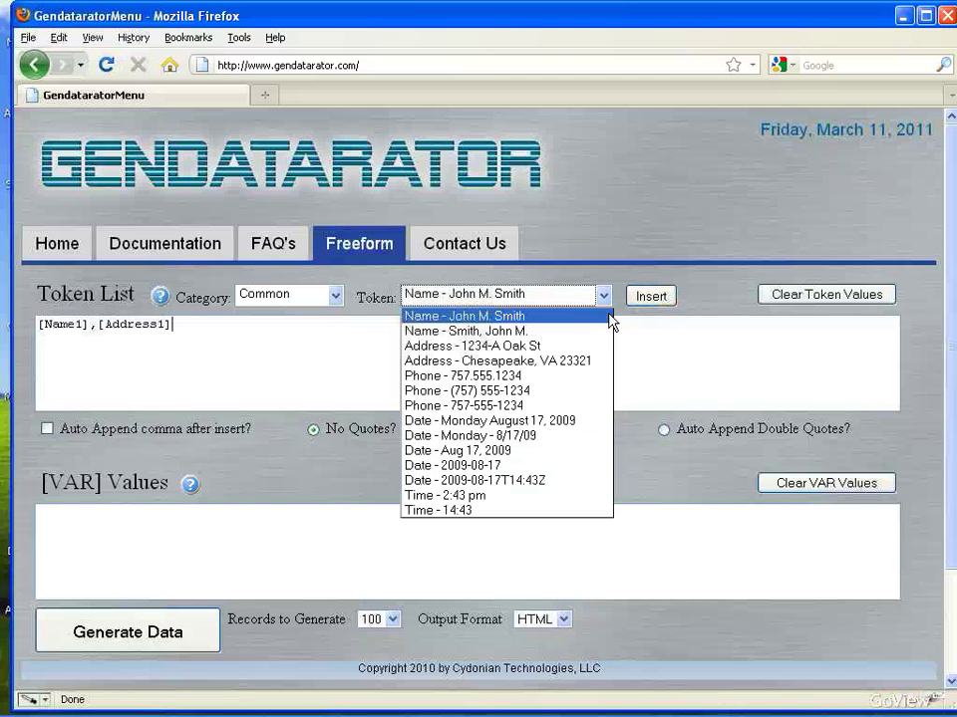
click(581, 369)
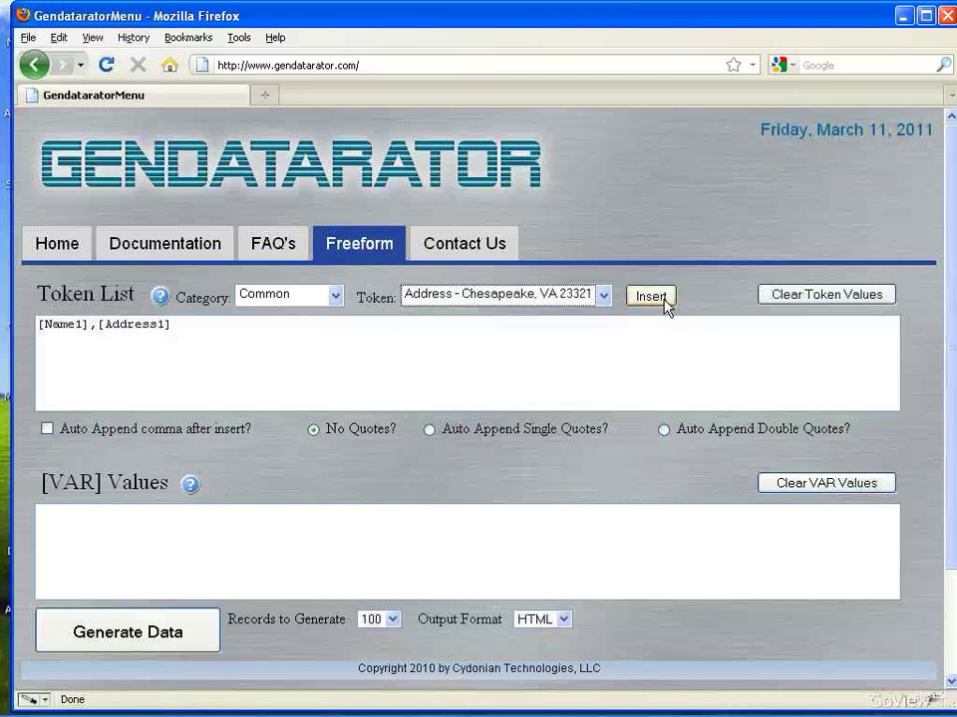
click(660, 302)
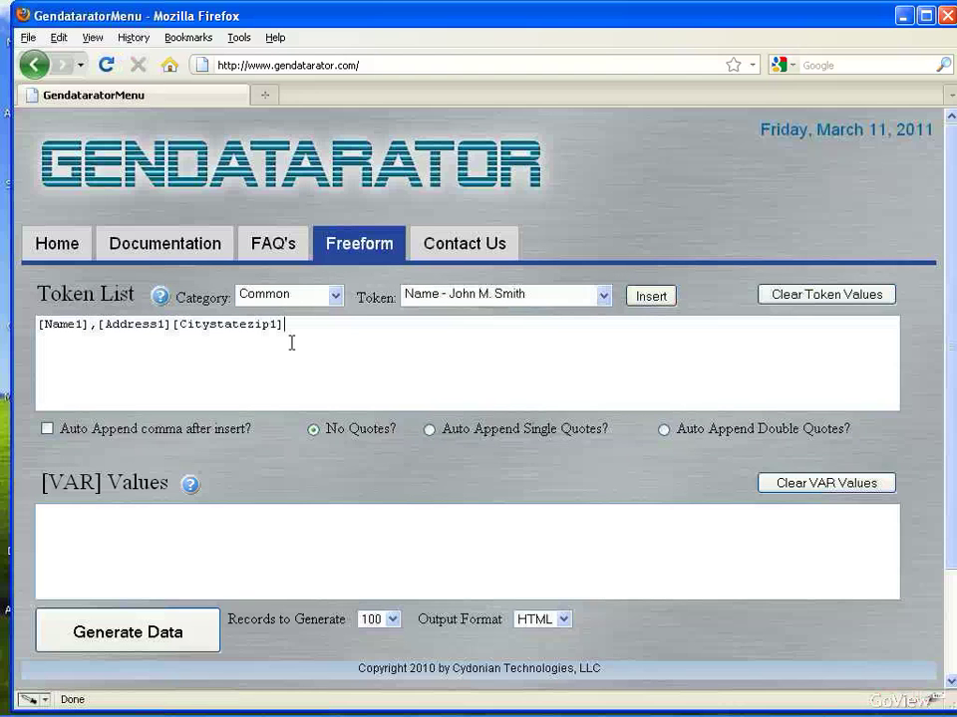
Append the phone token [phone2], the format with the area code in parentheses, to the token list
click(604, 296)
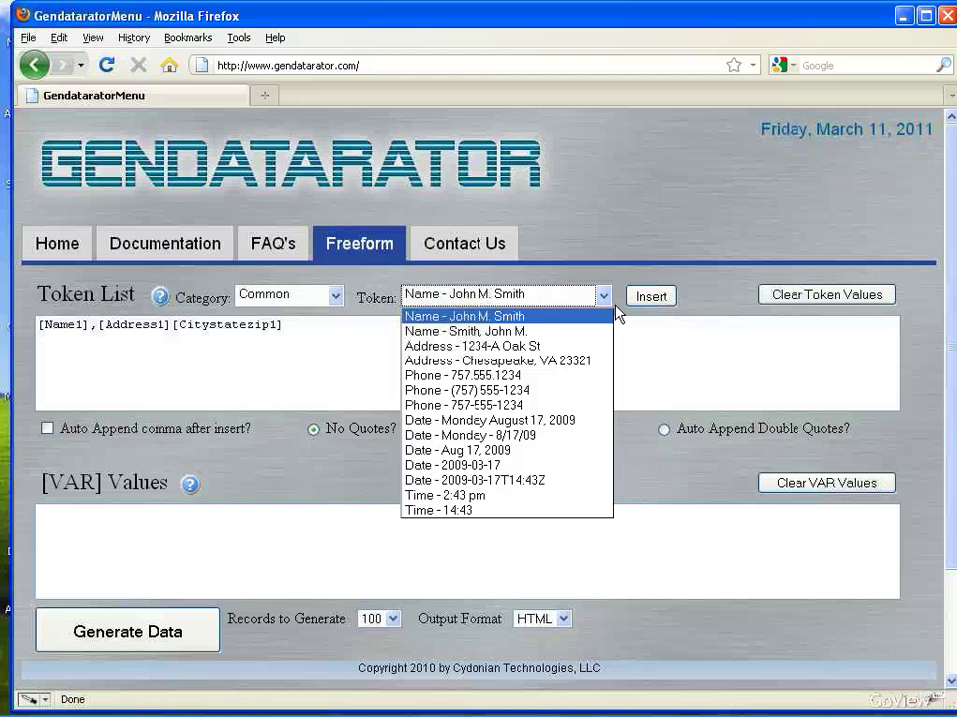
click(536, 391)
click(658, 299)
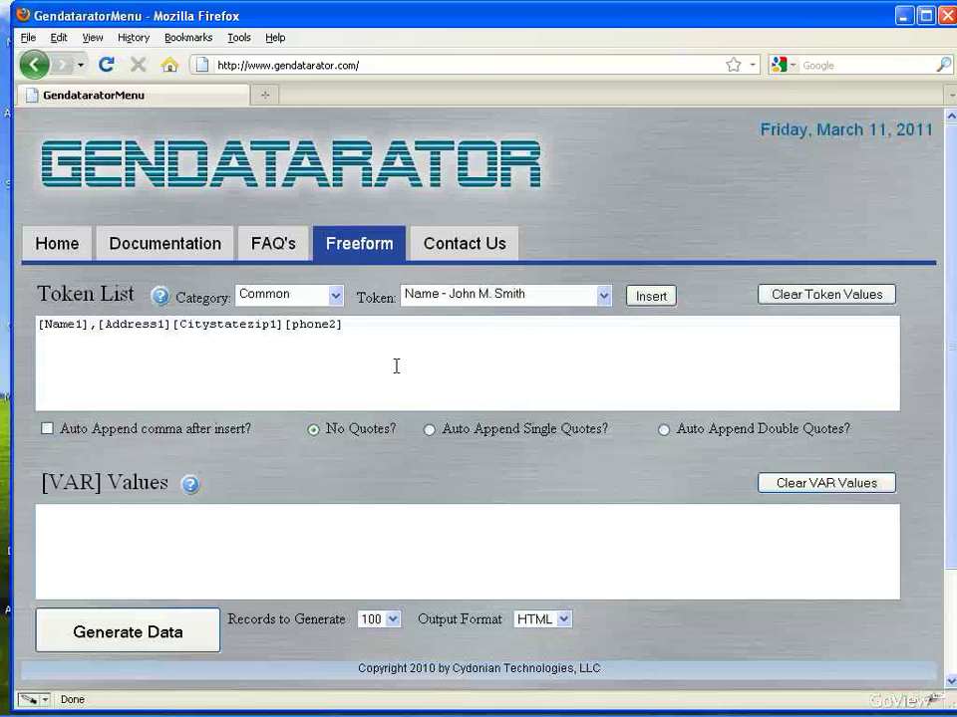
Add commas after the [Address1], [Citystatezip1] and [phone2] tokens
click(178, 327)
text(,)
click(297, 329)
text(,)
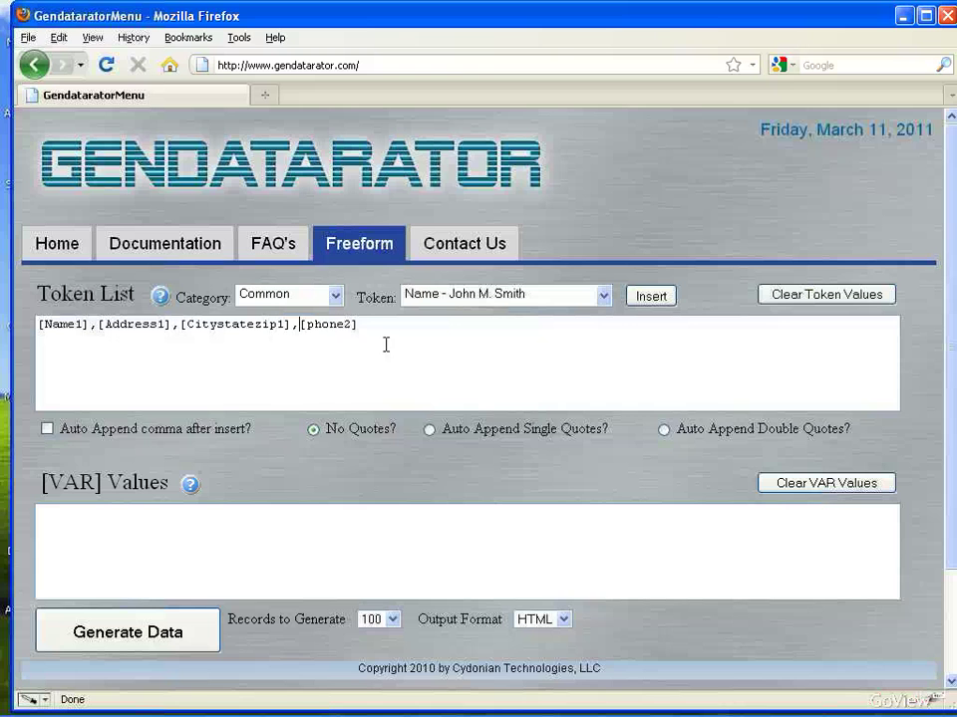
click(412, 342)
text(,)
Review the tokens available in the Date (dynamic) category
click(321, 298)
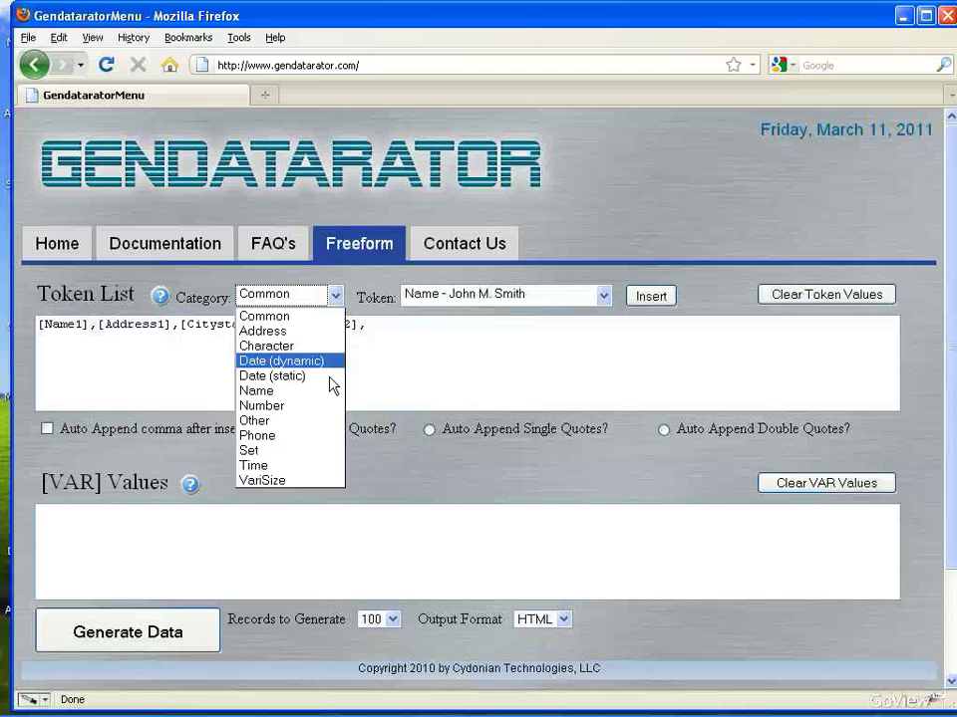
click(322, 363)
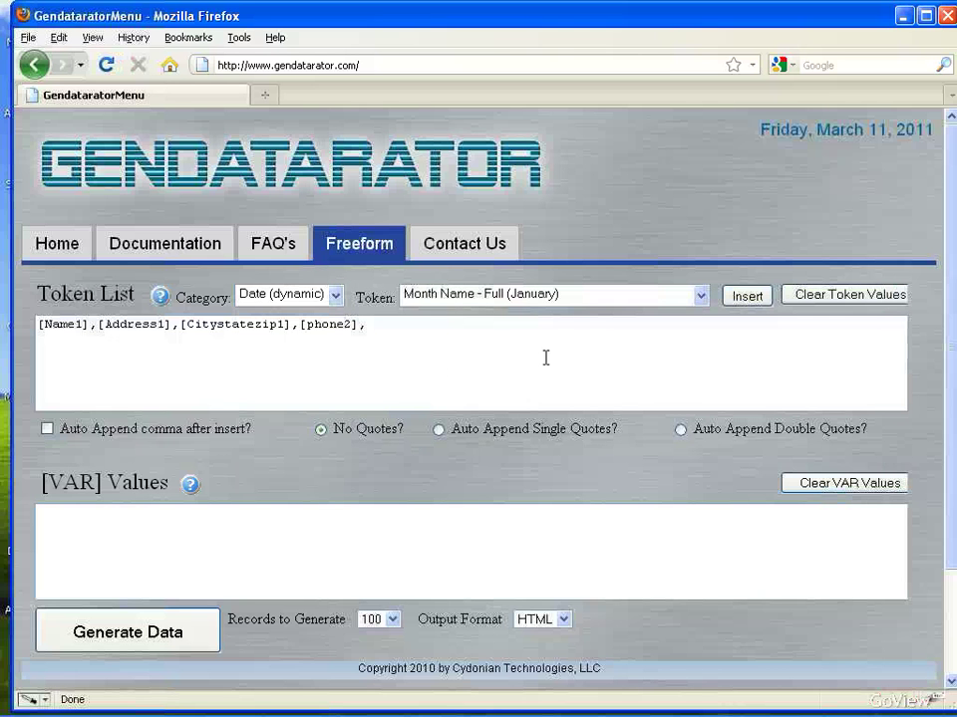
click(702, 296)
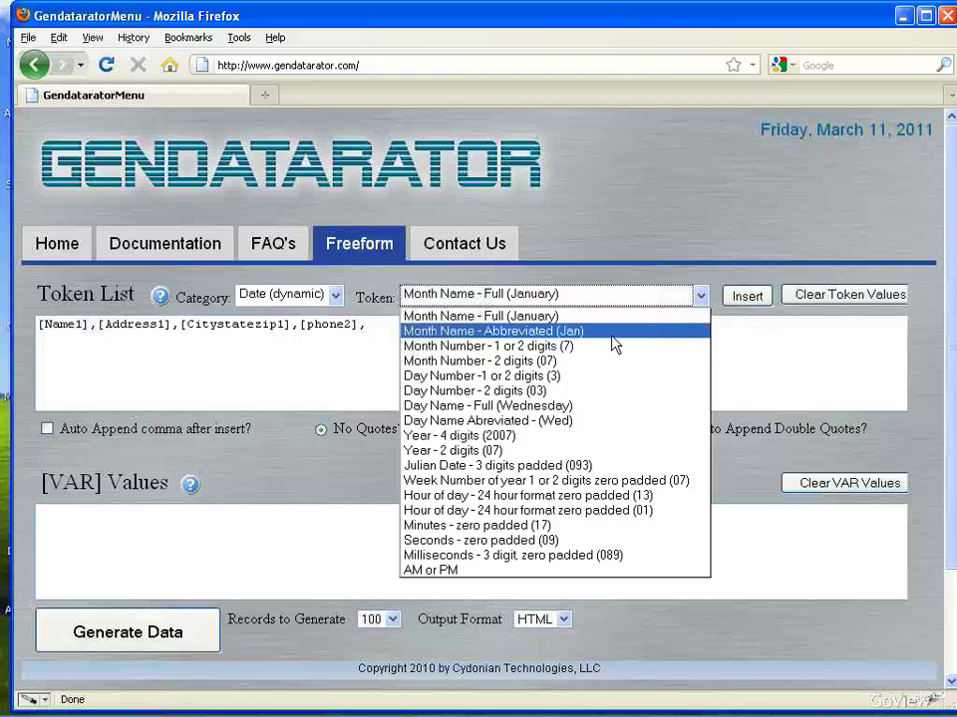
click(345, 312)
Return to the Common category and append the long date token [Date1], format Monday August 17, 2009
click(336, 296)
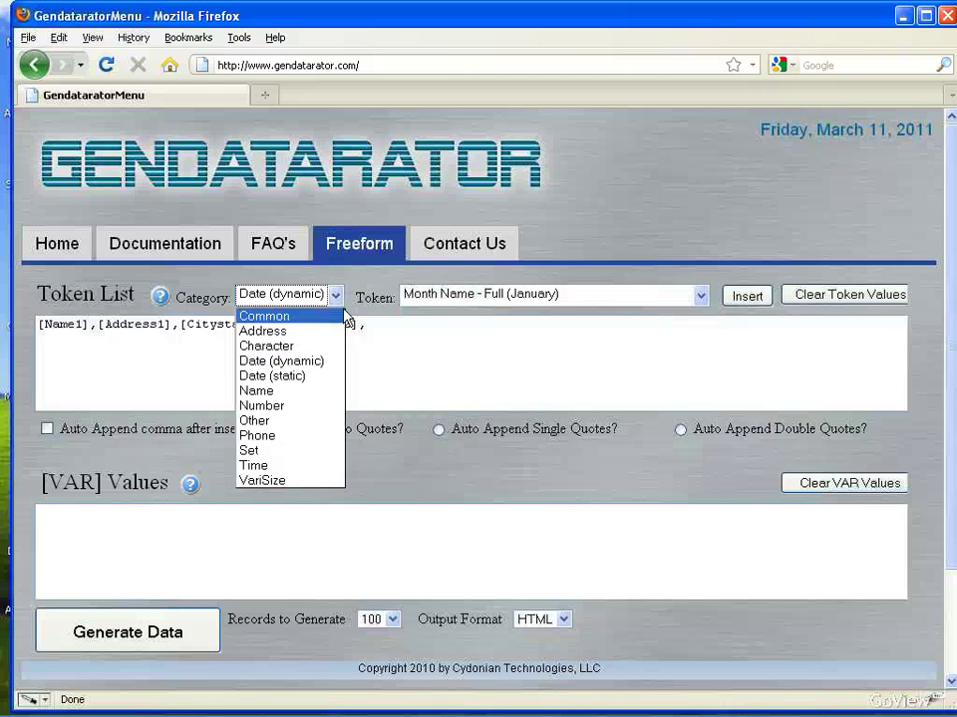
click(347, 317)
click(337, 296)
click(298, 317)
click(604, 296)
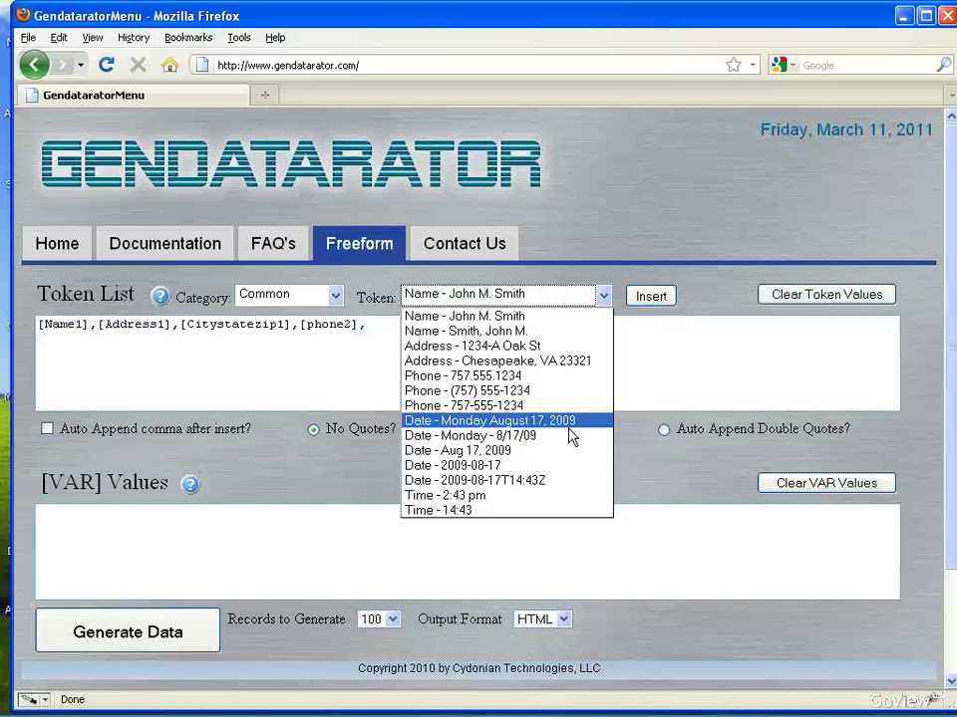
click(570, 426)
click(665, 303)
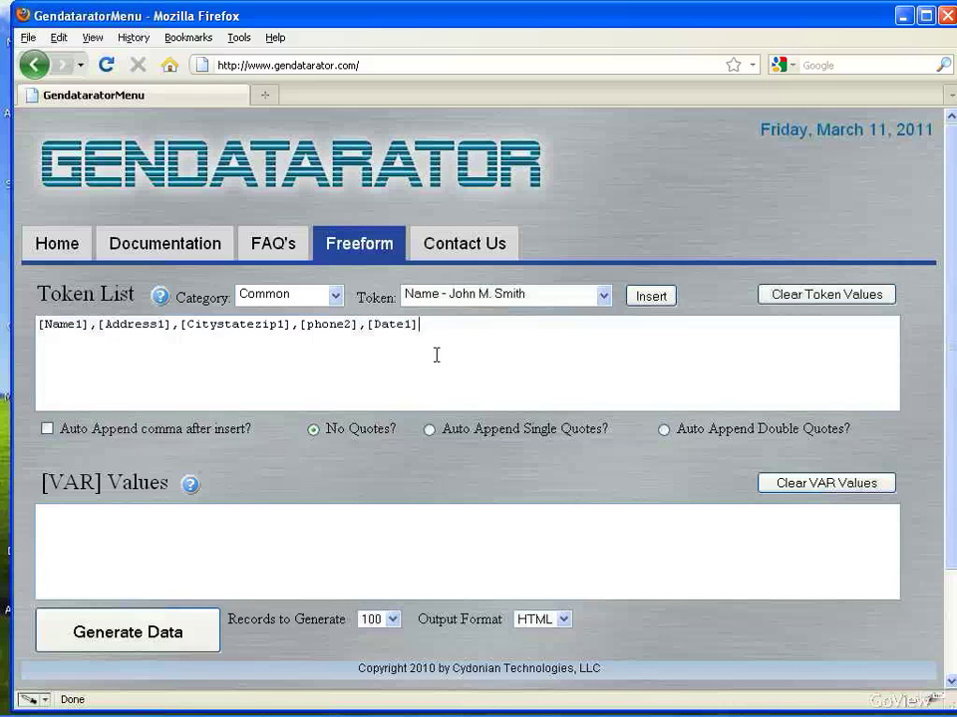
Generate 100 records in HTML format and open testdata.htm with Firefox, closing the Downloads window
click(394, 619)
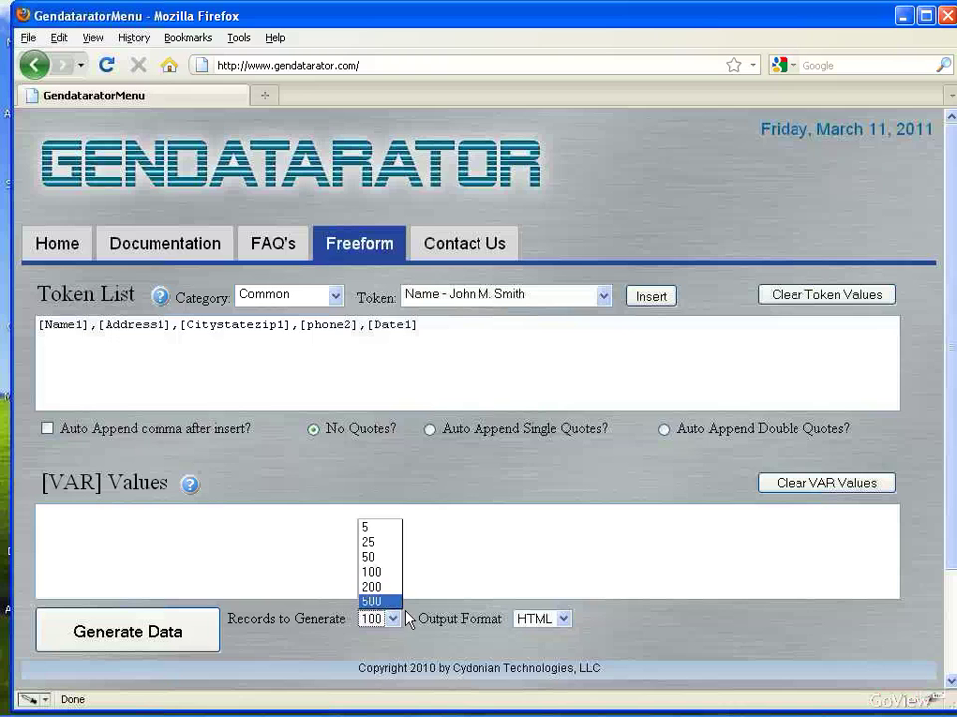
click(390, 588)
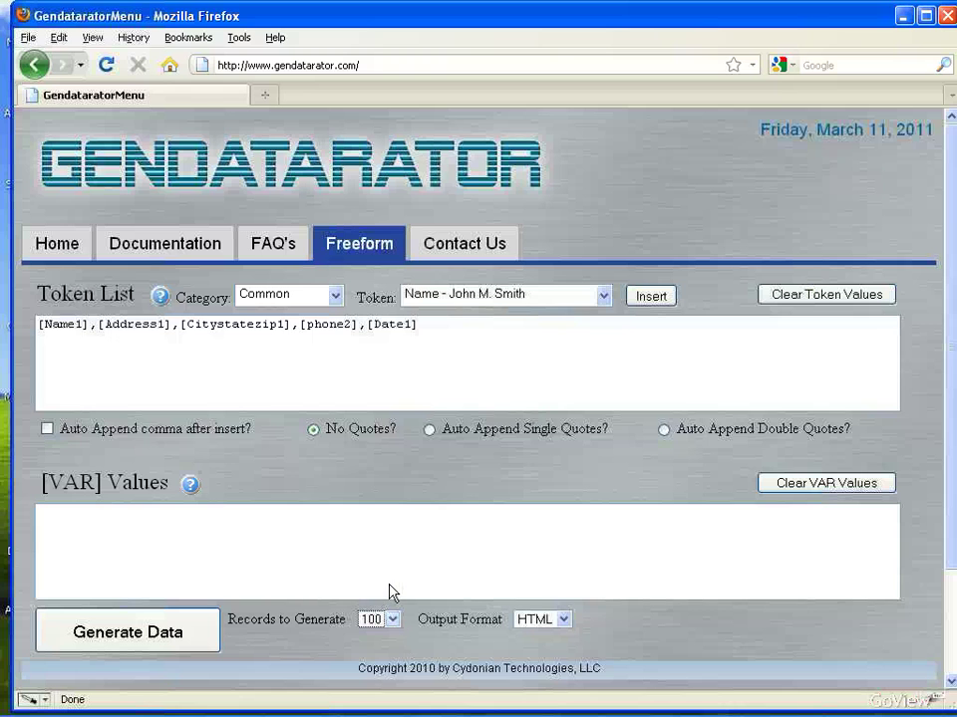
click(563, 619)
click(572, 650)
click(160, 638)
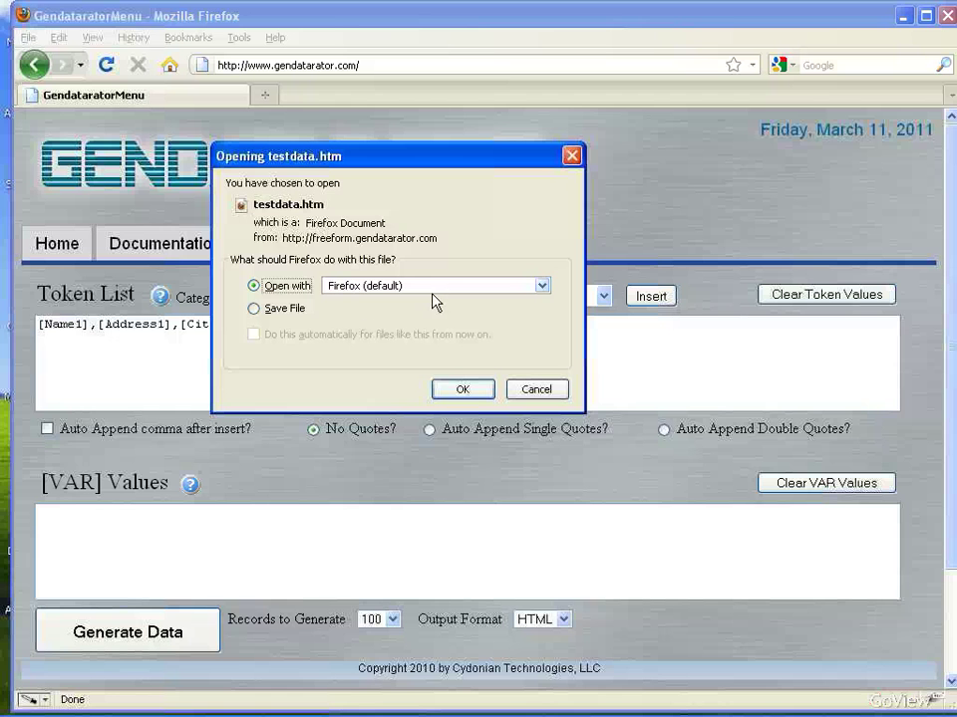
click(465, 390)
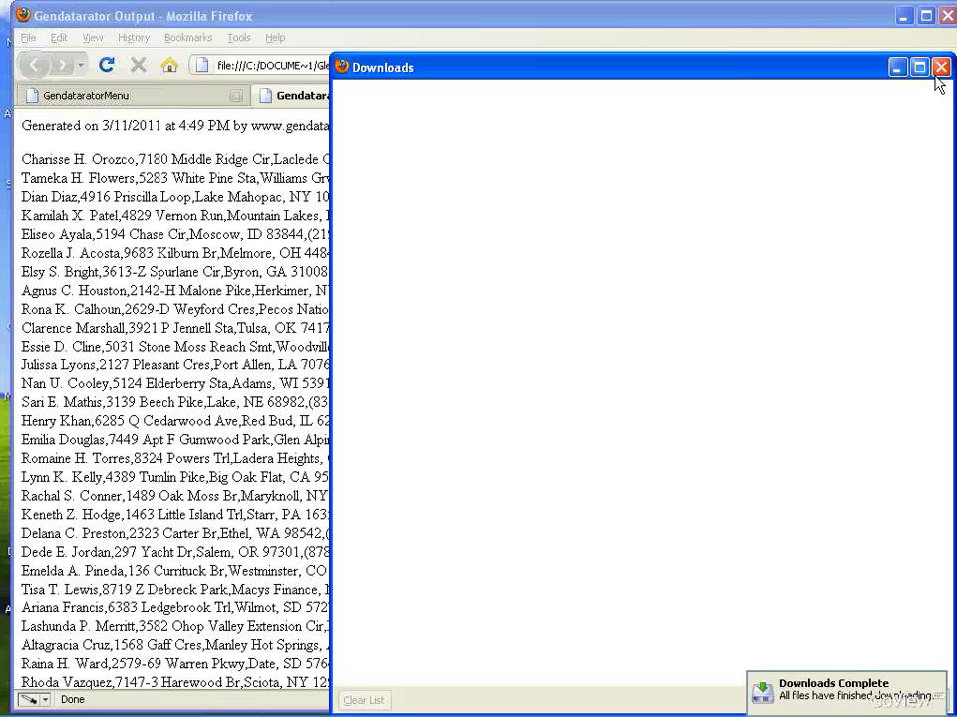
click(939, 67)
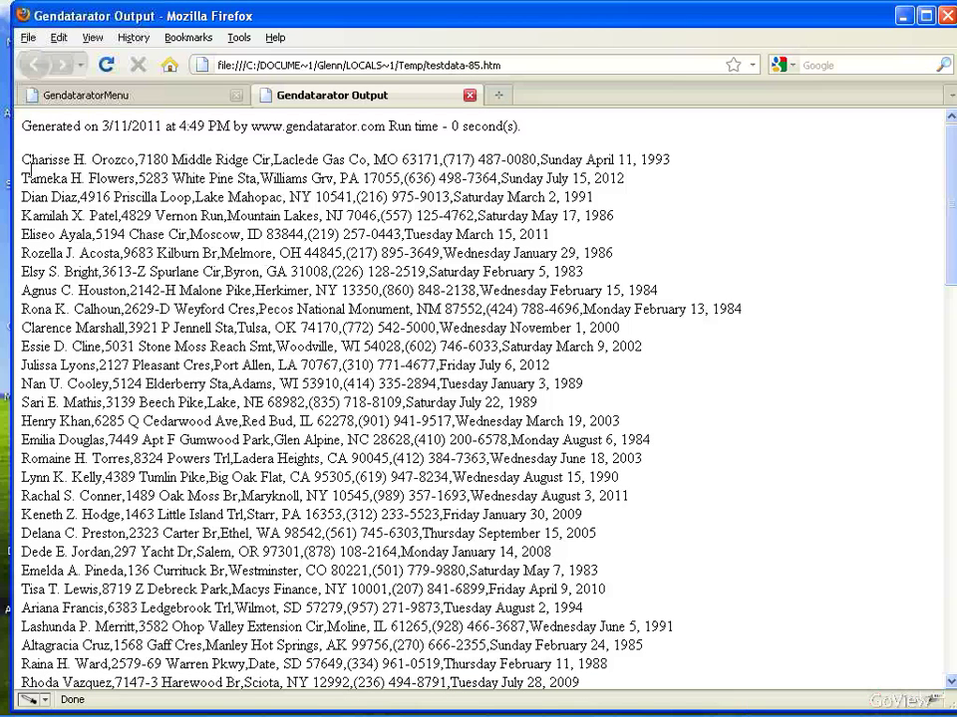
Examine the name, address, phone and date fields in the generated records and close the output page
drag(22, 162, 373, 167)
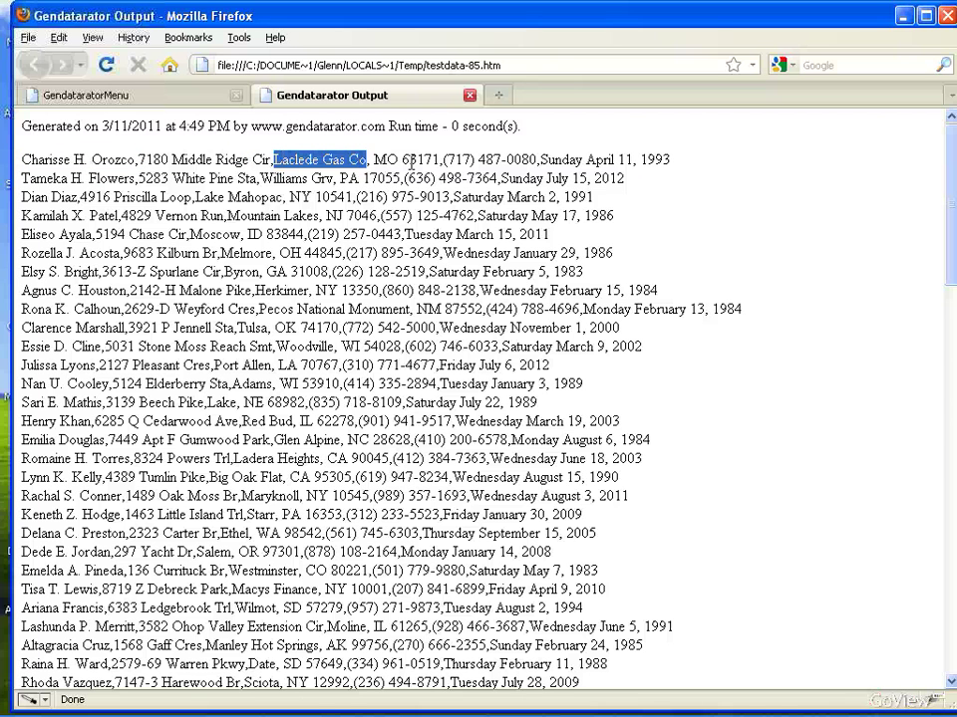
drag(447, 163, 670, 162)
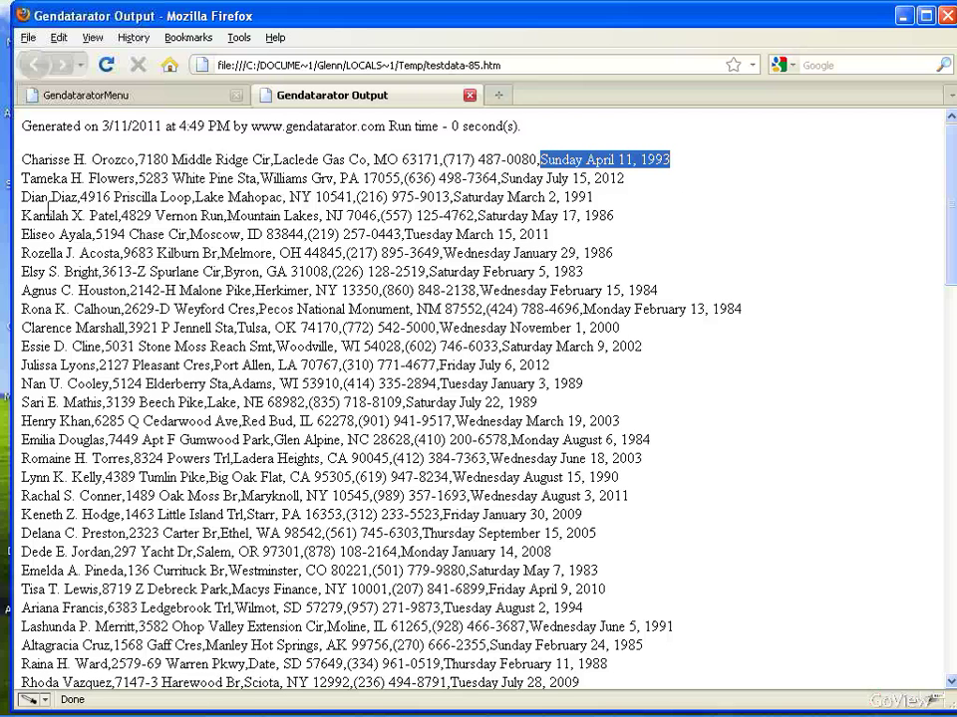
drag(22, 197, 85, 196)
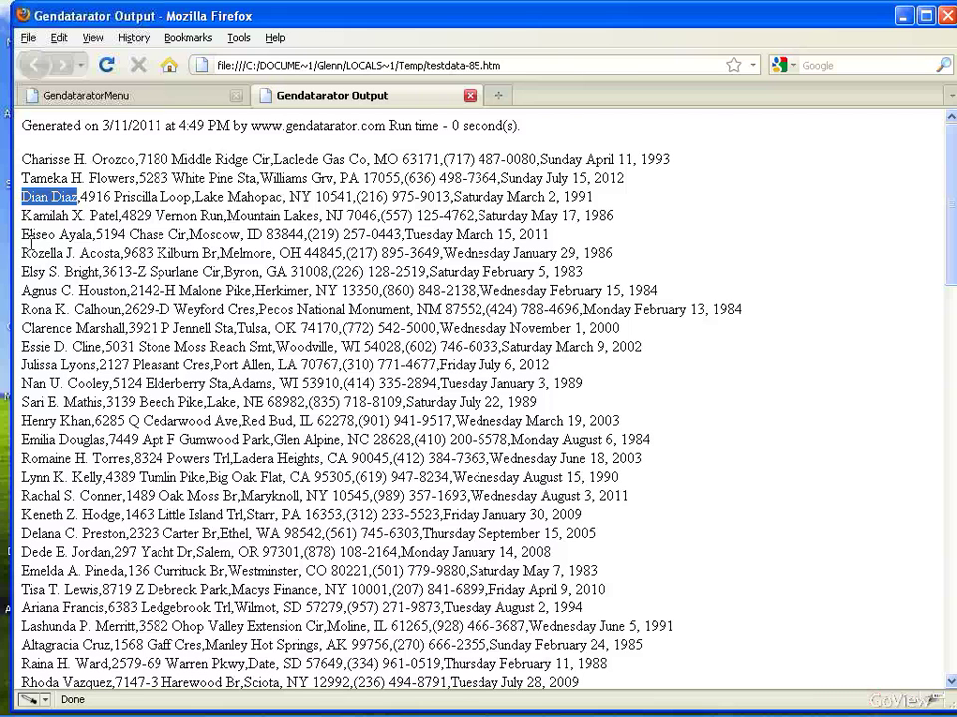
drag(22, 234, 102, 242)
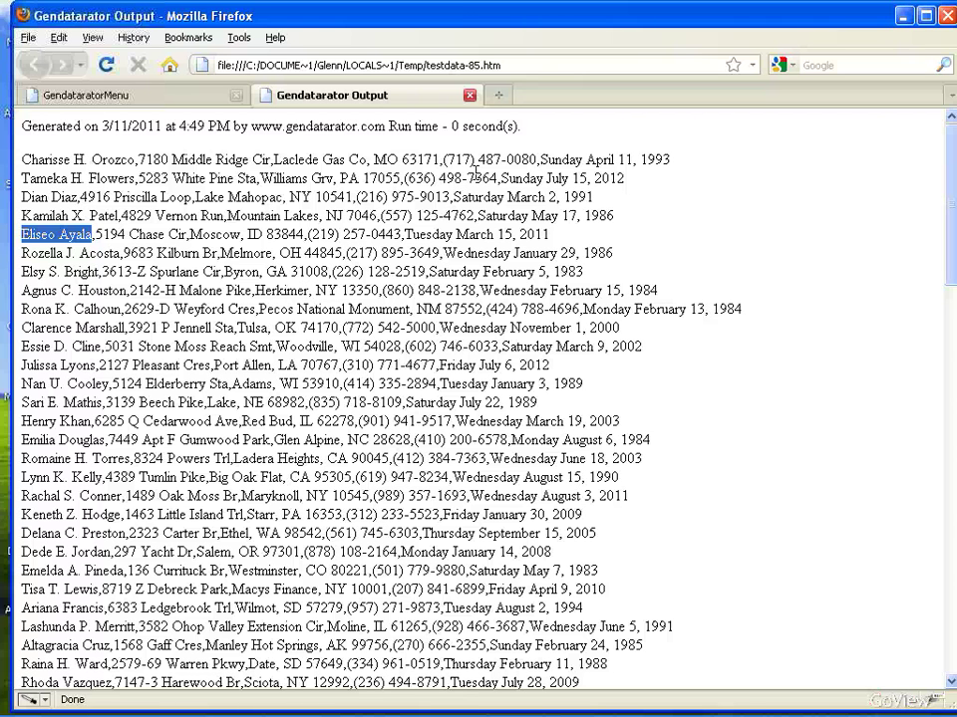
click(469, 95)
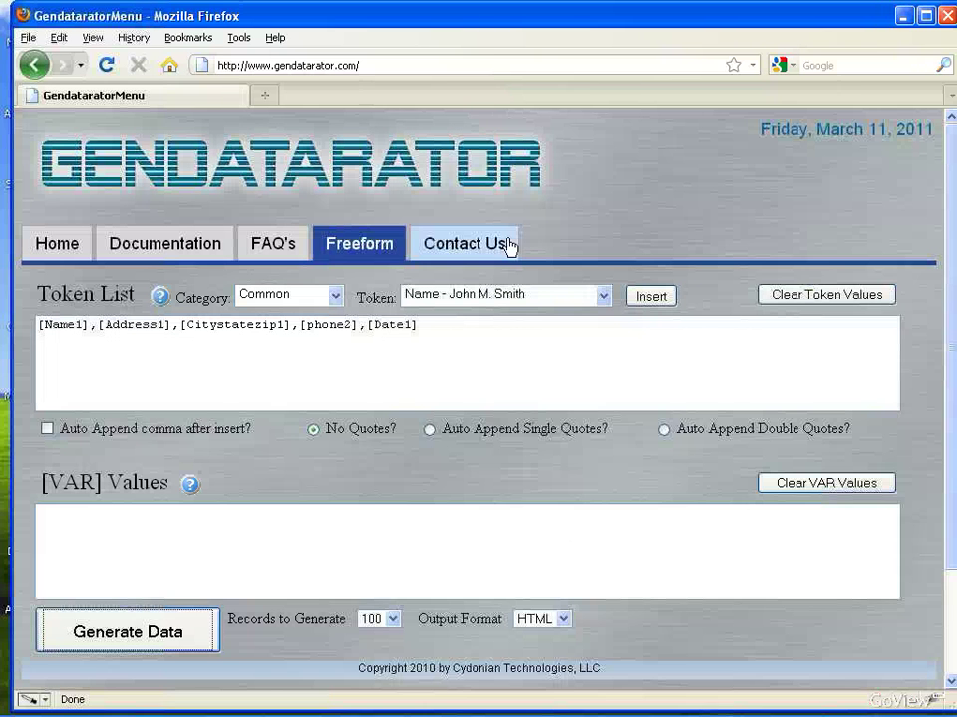